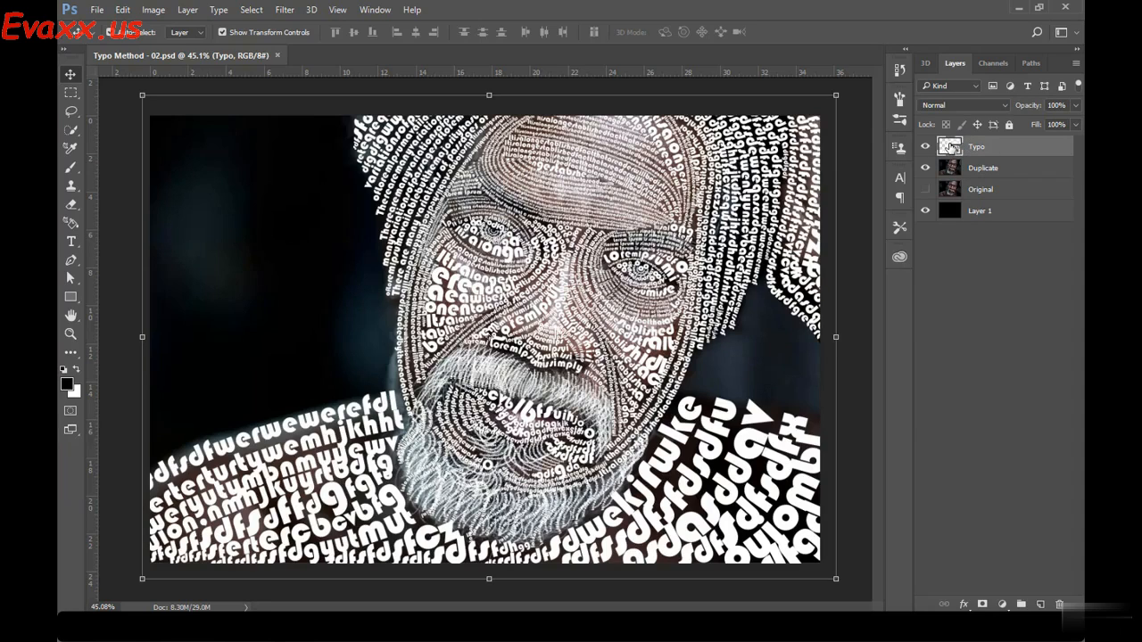
{"action": "key", "text": "ctrl"}
{"action": "left_click", "coordinate": [948, 148], "text": "ctrl"}
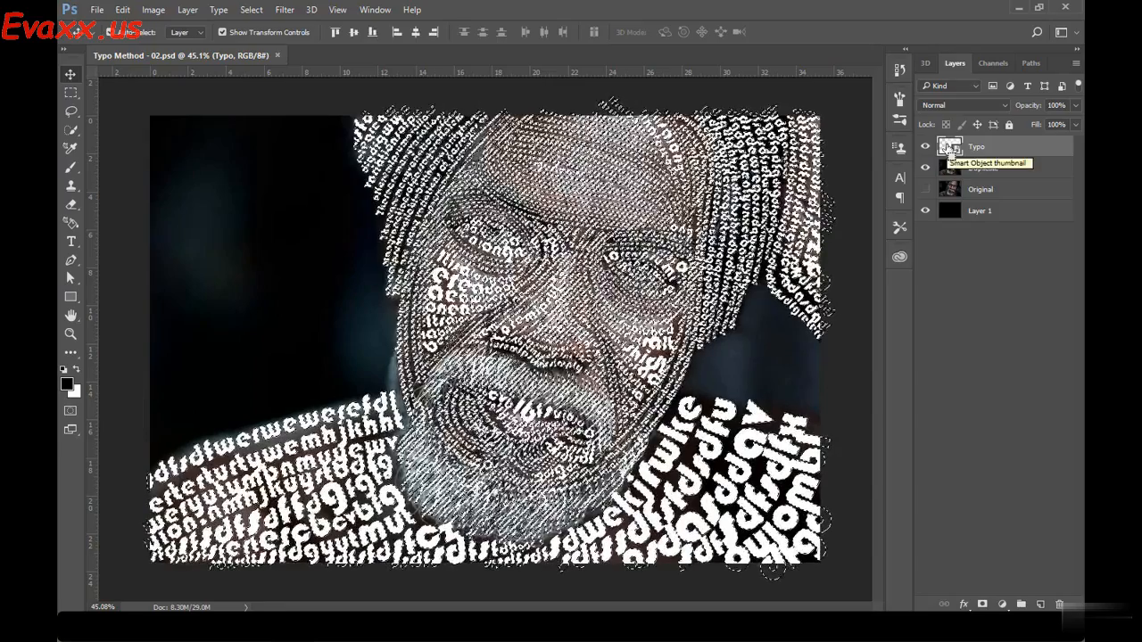
{"action": "key", "text": "ctrl+d"}
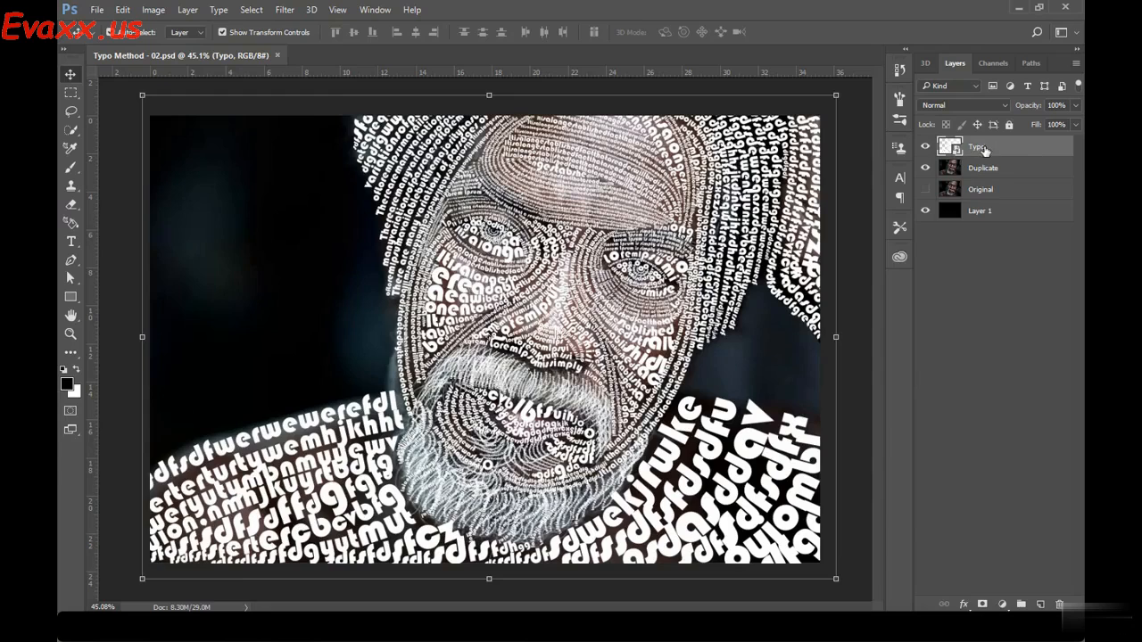
{"action": "left_click", "coordinate": [924, 147]}
{"action": "left_click", "coordinate": [924, 147]}
Load the Typo layer's lettering as a selection, hide that layer and make the Duplicate layer active
{"action": "left_click", "coordinate": [950, 150], "text": "ctrl"}
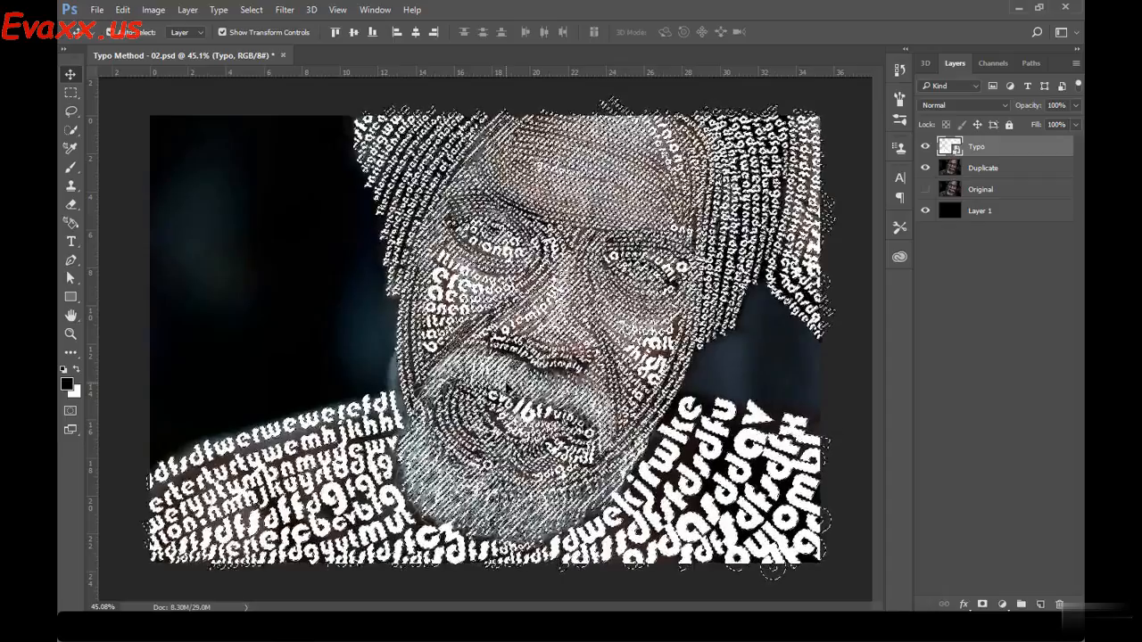
{"action": "left_click", "coordinate": [71, 93]}
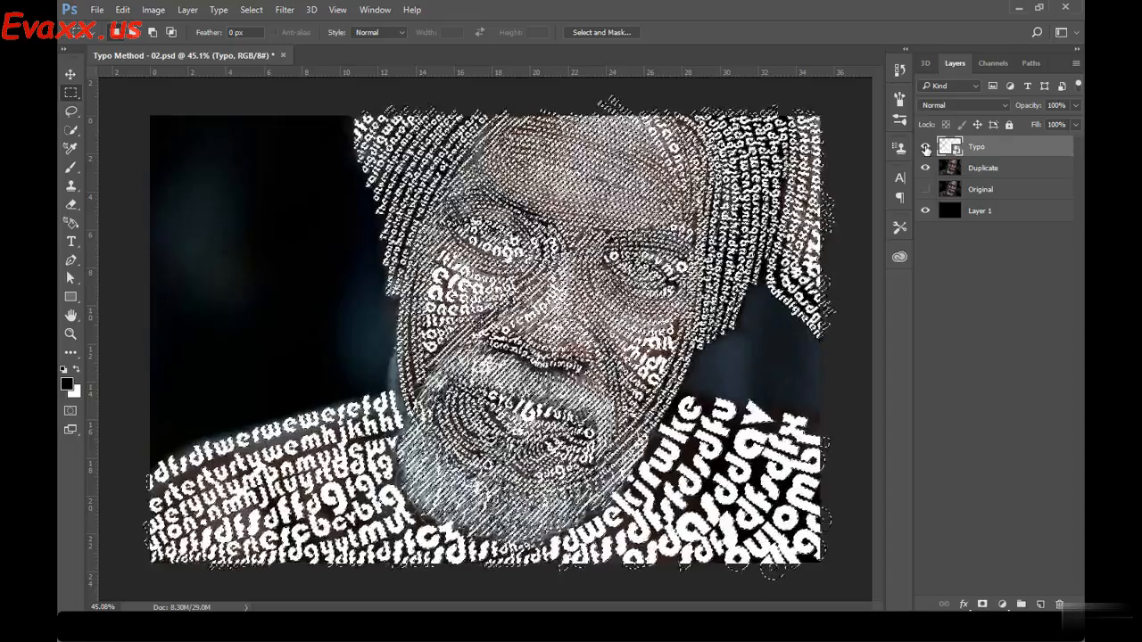
{"action": "left_click", "coordinate": [925, 148]}
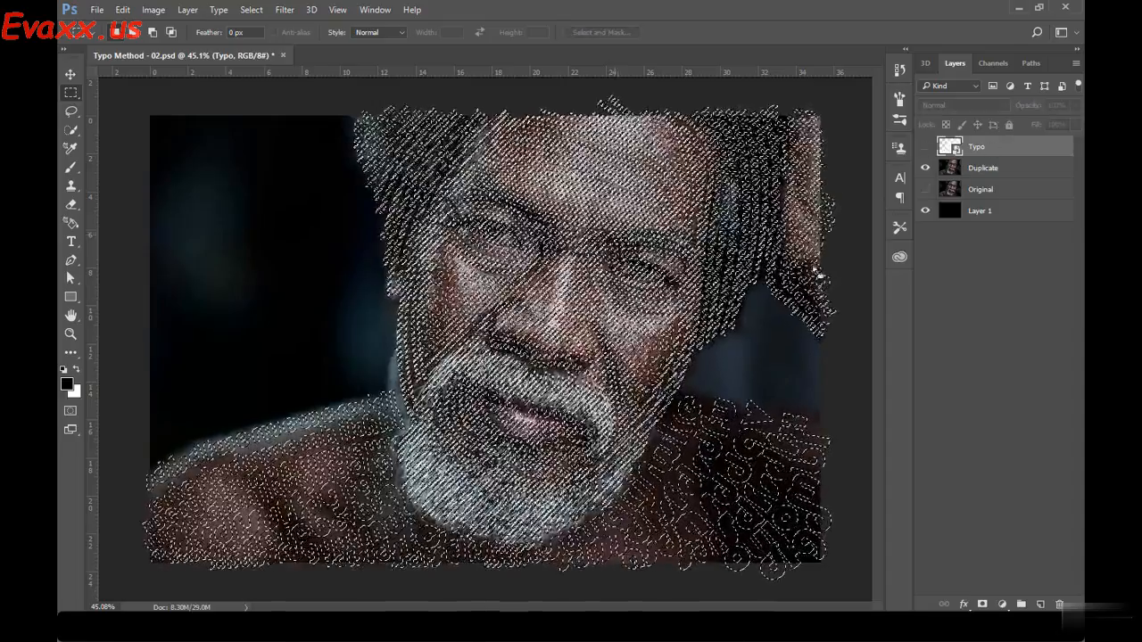
{"action": "left_click", "coordinate": [990, 169]}
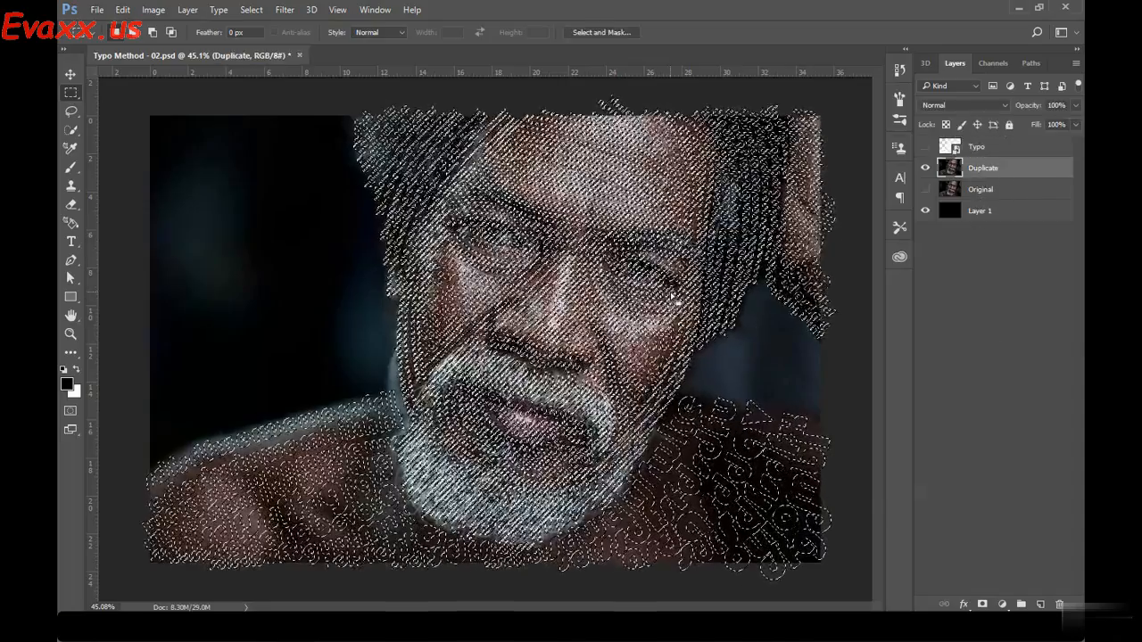
Try deleting the lettering-shaped selection from the Duplicate layer and inspect the cut-out text around the eyes and nose
{"action": "key", "text": "Delete"}
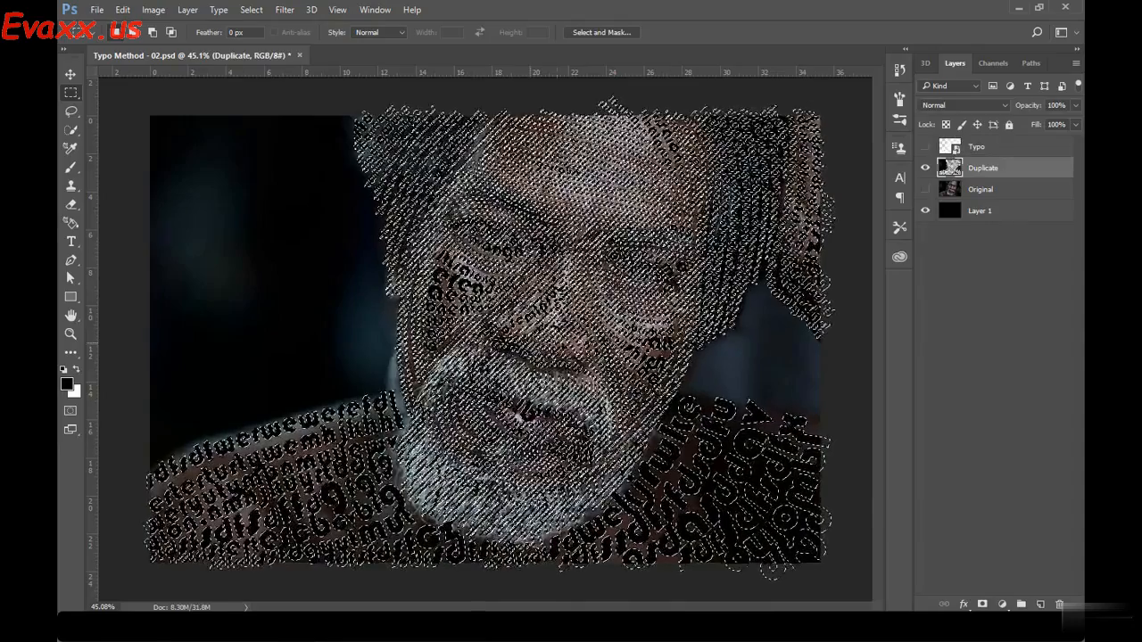
{"action": "key", "text": "ctrl+plus"}
{"action": "key", "text": "ctrl+plus"}
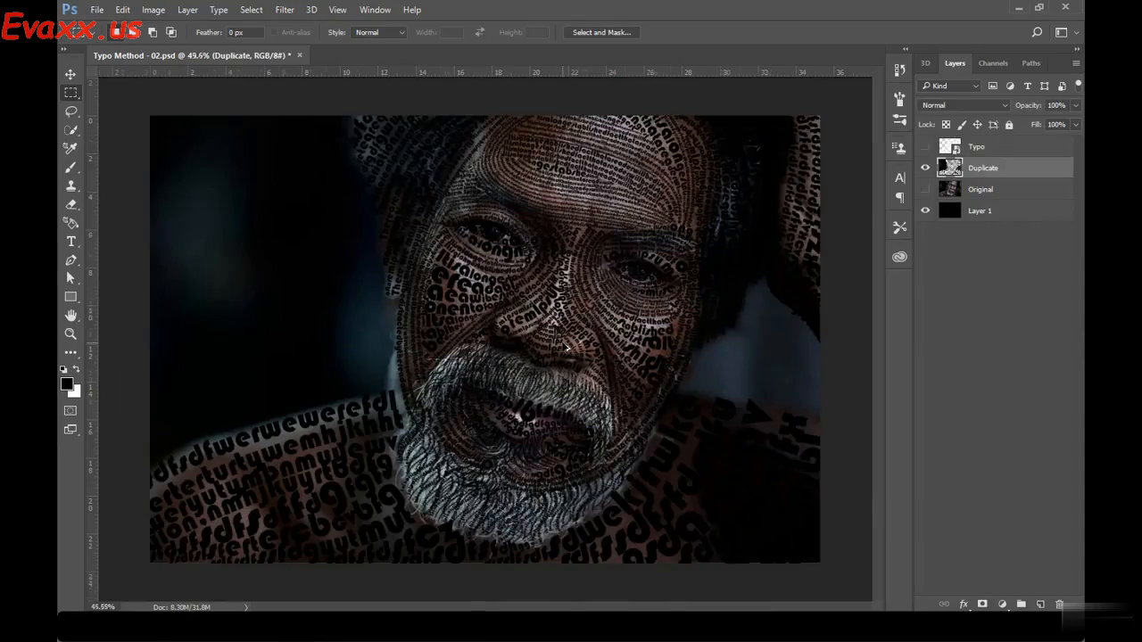
{"action": "scroll", "coordinate": [413, 267], "scroll_direction": "up", "scroll_amount": 6}
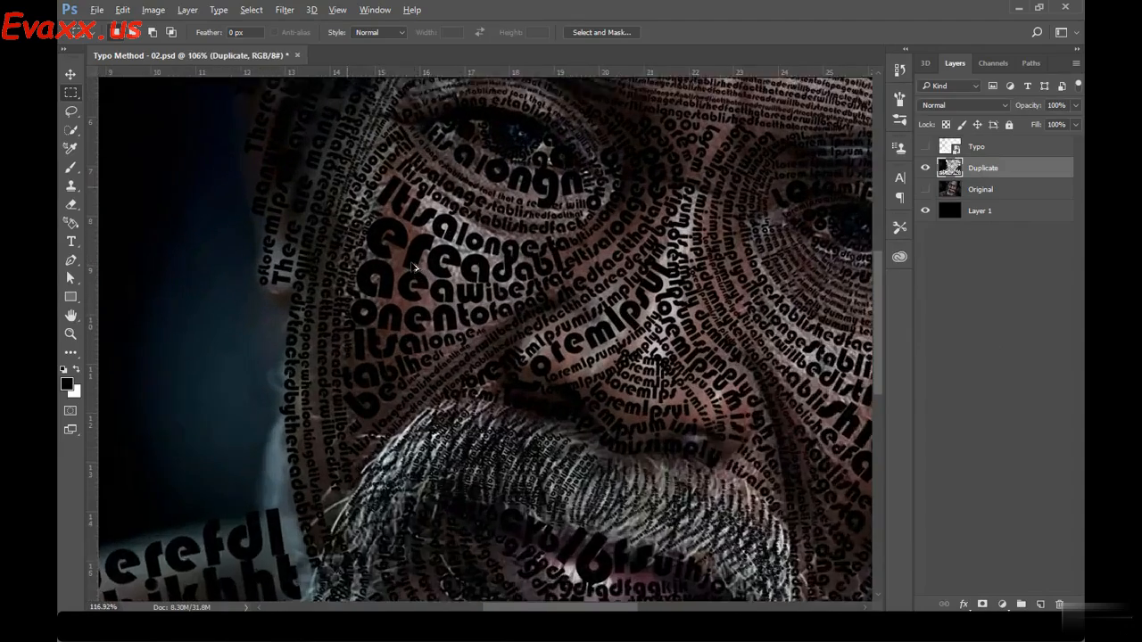
{"action": "left_click_drag", "start_coordinate": [518, 246], "coordinate": [502, 347]}
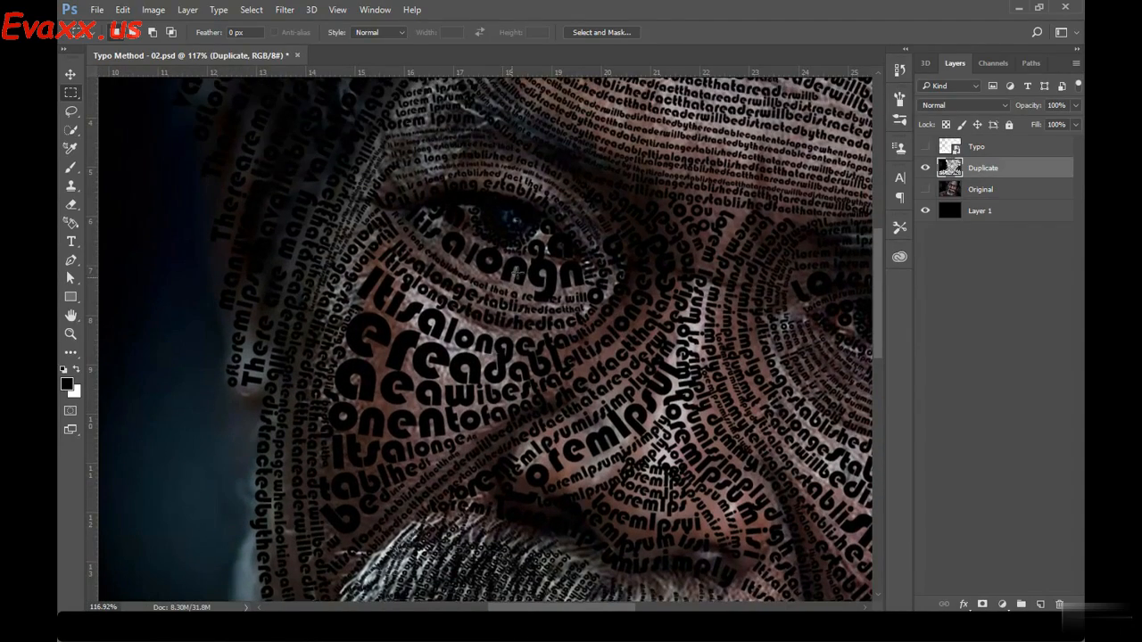
{"action": "scroll", "coordinate": [491, 270], "scroll_direction": "down", "scroll_amount": 2}
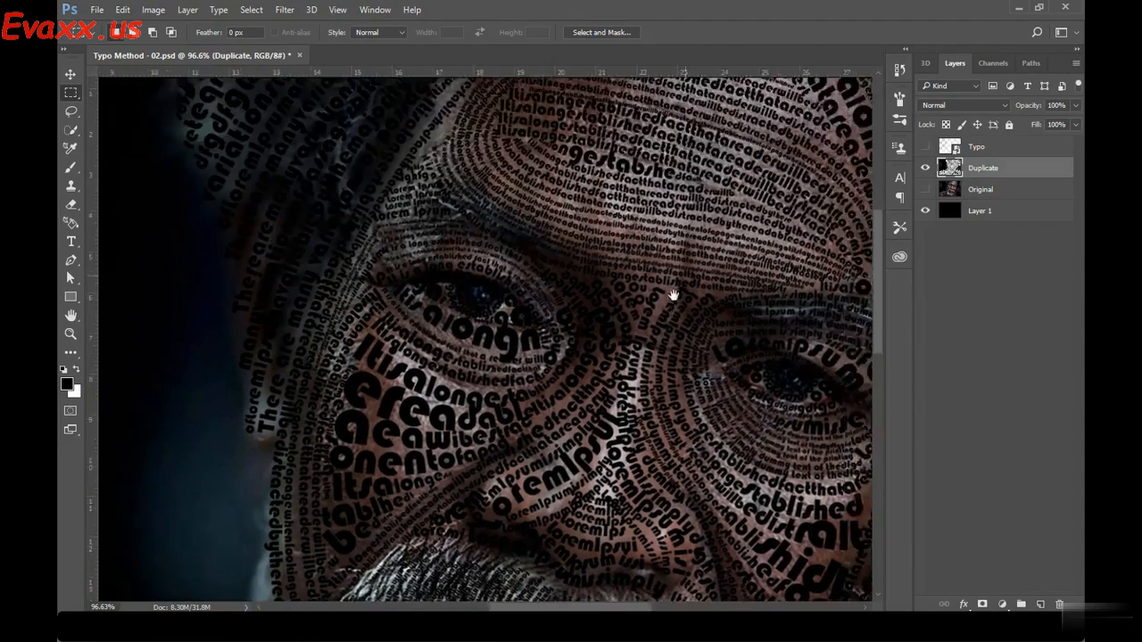
{"action": "left_click_drag", "start_coordinate": [675, 294], "coordinate": [622, 410]}
{"action": "scroll", "coordinate": [631, 249], "scroll_direction": "down", "scroll_amount": 4}
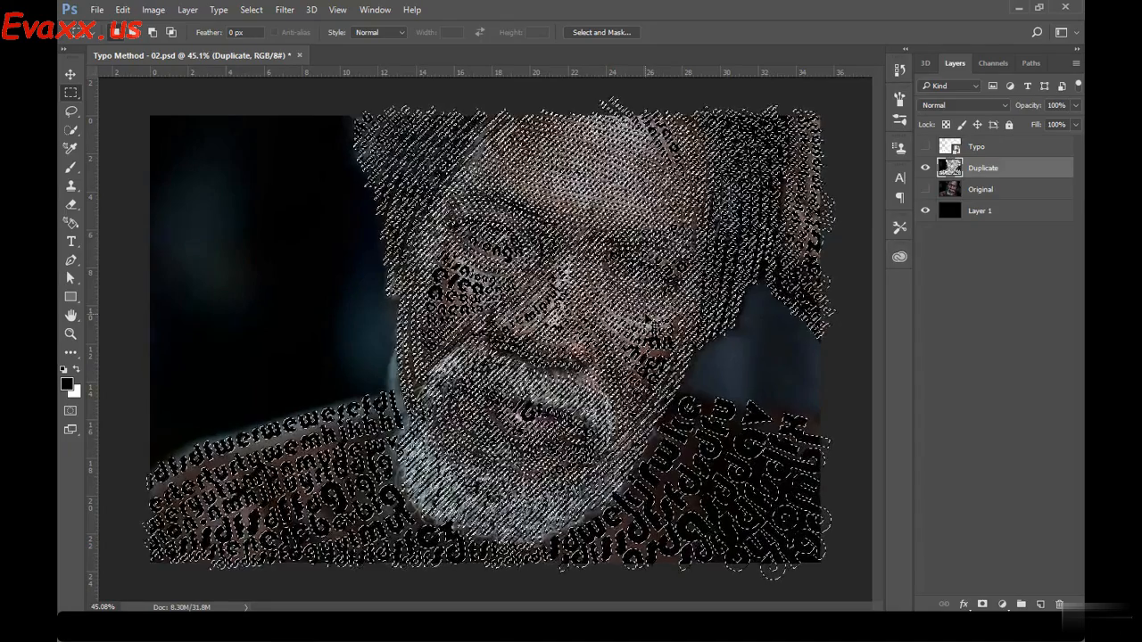
Undo the deletion of the lettering from the Duplicate layer and bring back the lettering selection
{"action": "key", "text": "ctrl+alt+z"}
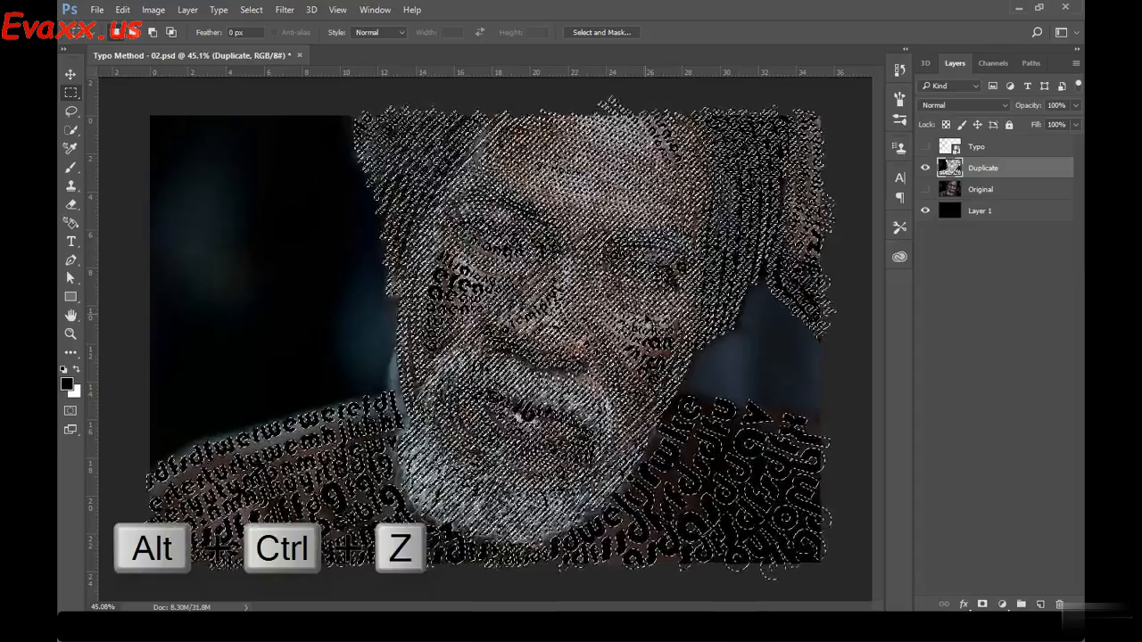
{"action": "key", "text": "ctrl+z"}
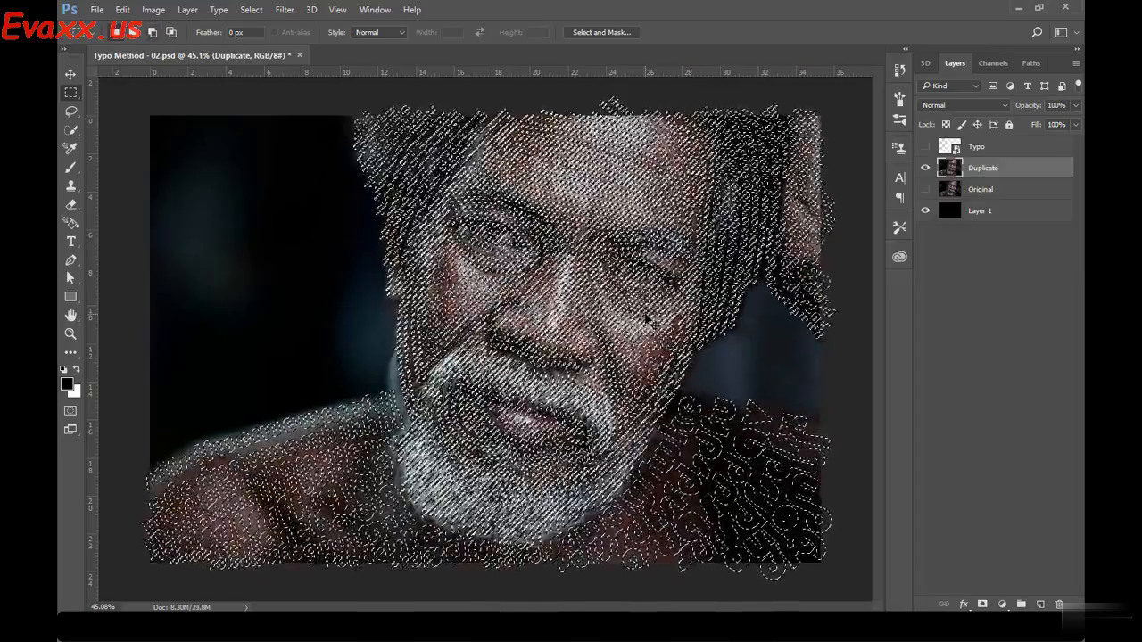
{"action": "scroll", "coordinate": [486, 304], "scroll_direction": "up", "scroll_amount": 2}
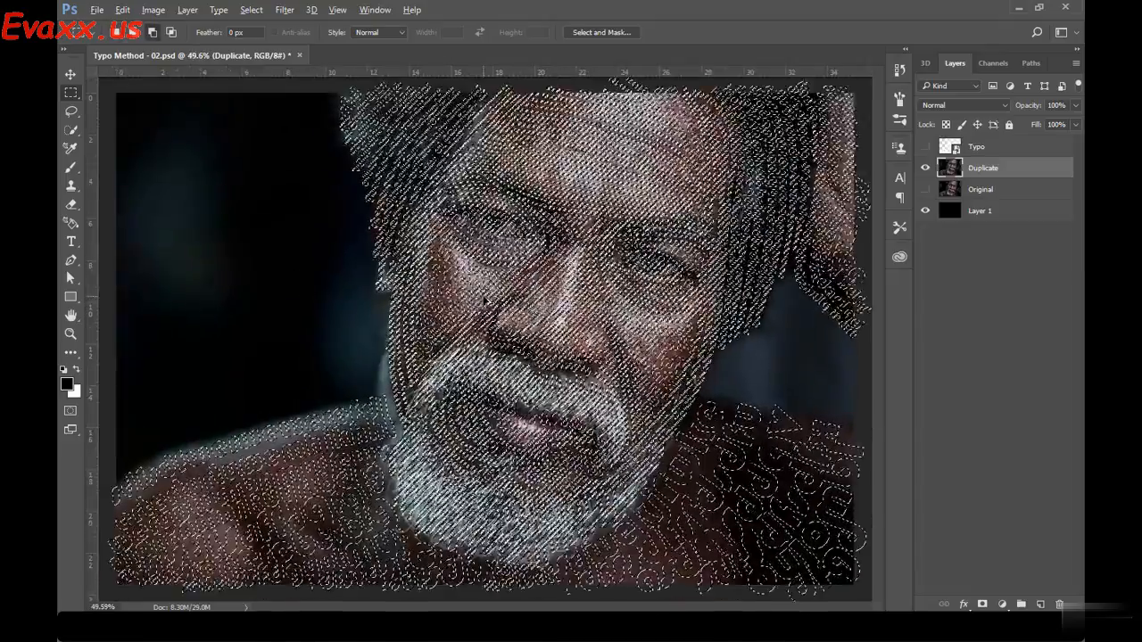
{"action": "scroll", "coordinate": [486, 301], "scroll_direction": "down", "scroll_amount": 2}
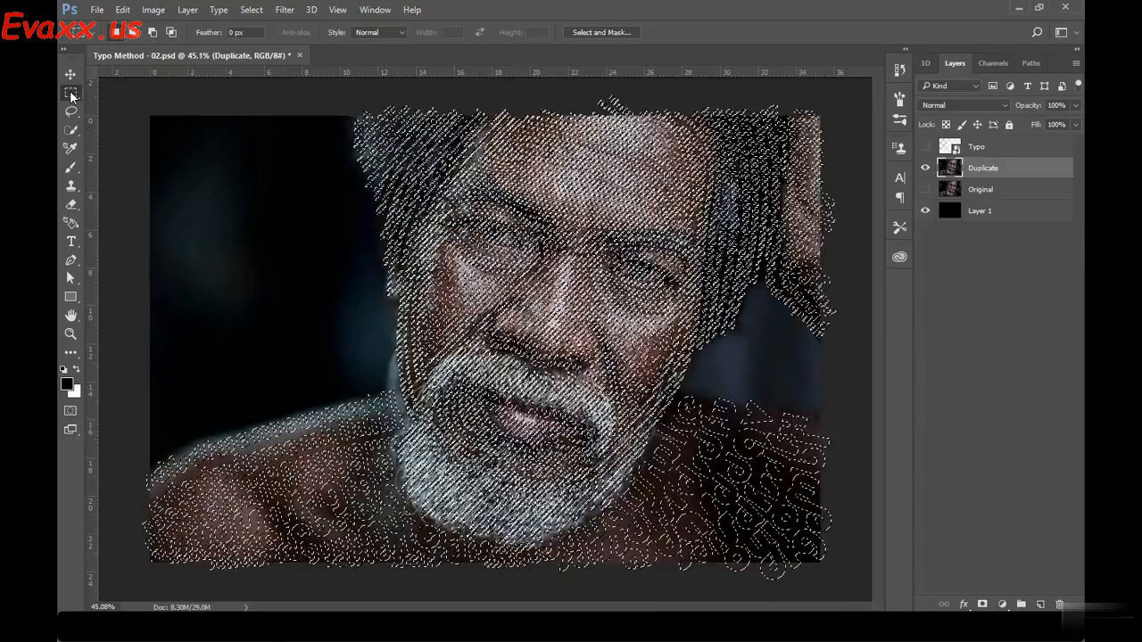
Invert the lettering selection and delete everything outside the letters from the Duplicate layer
{"action": "right_click", "coordinate": [563, 187]}
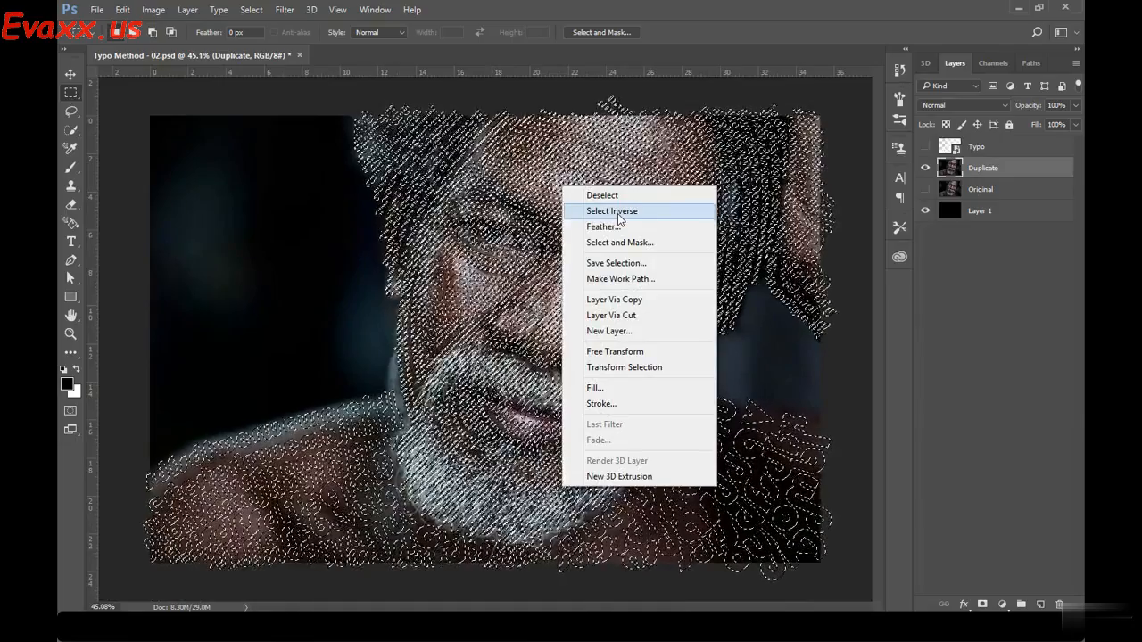
{"action": "left_click", "coordinate": [612, 212]}
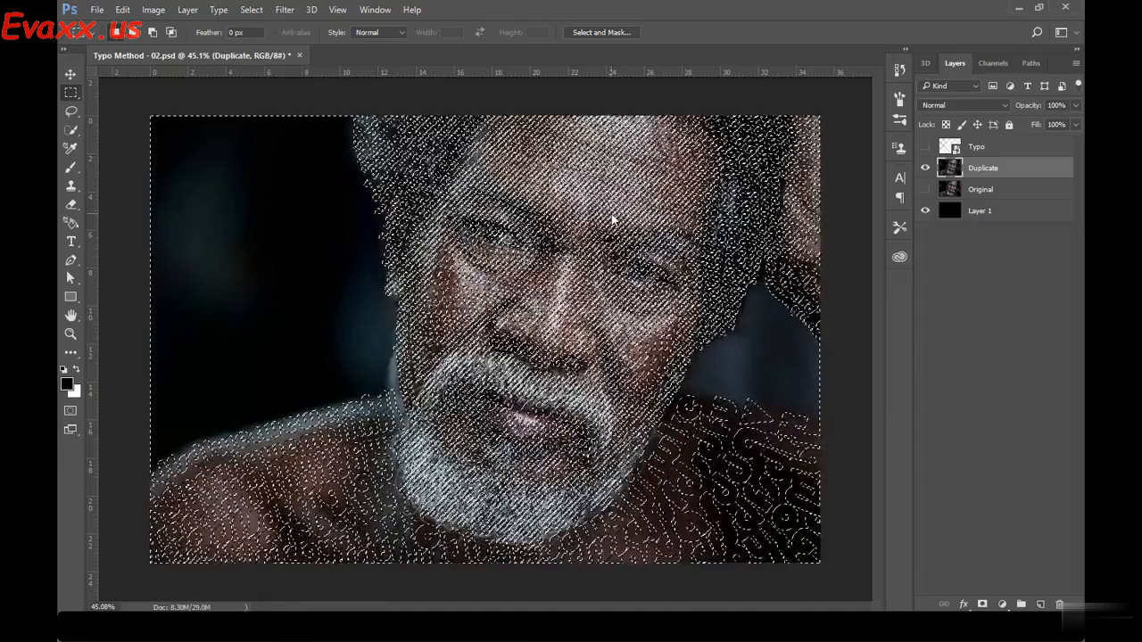
{"action": "key", "text": "Delete"}
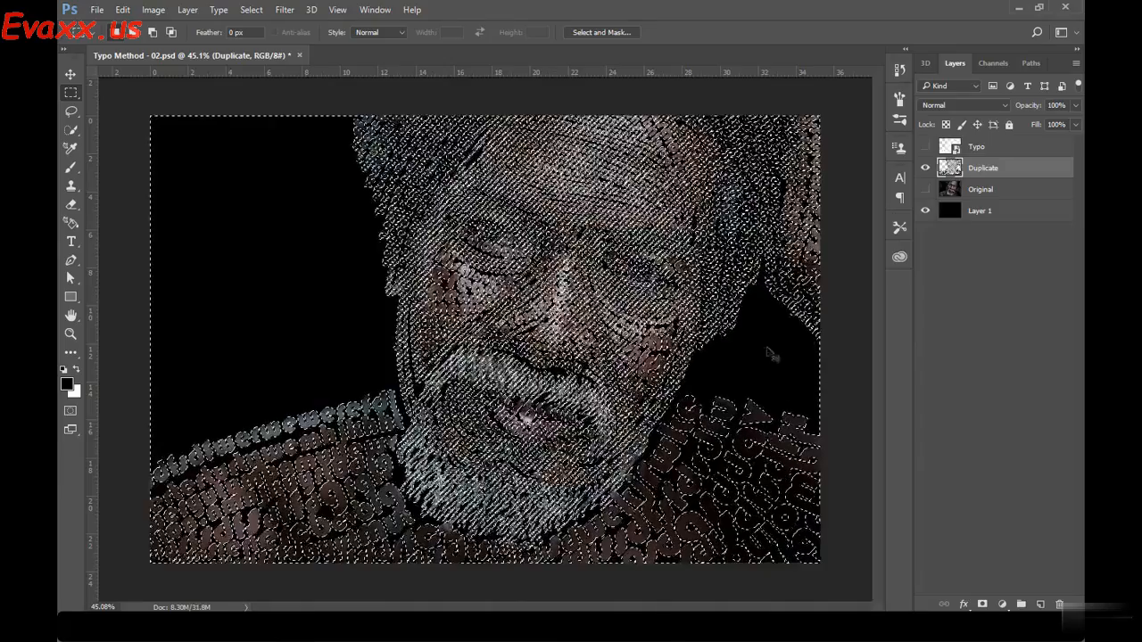
Clear the pixel selection, deselect all layers and switch to the Move tool
{"action": "key", "text": "ctrl+d"}
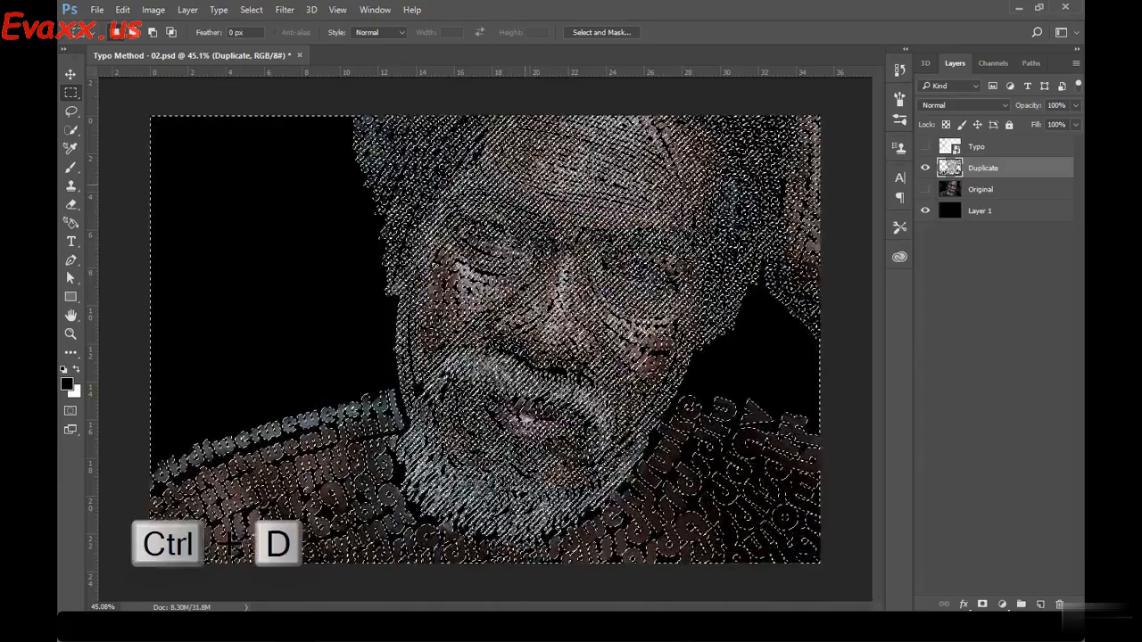
{"action": "right_click", "coordinate": [526, 188]}
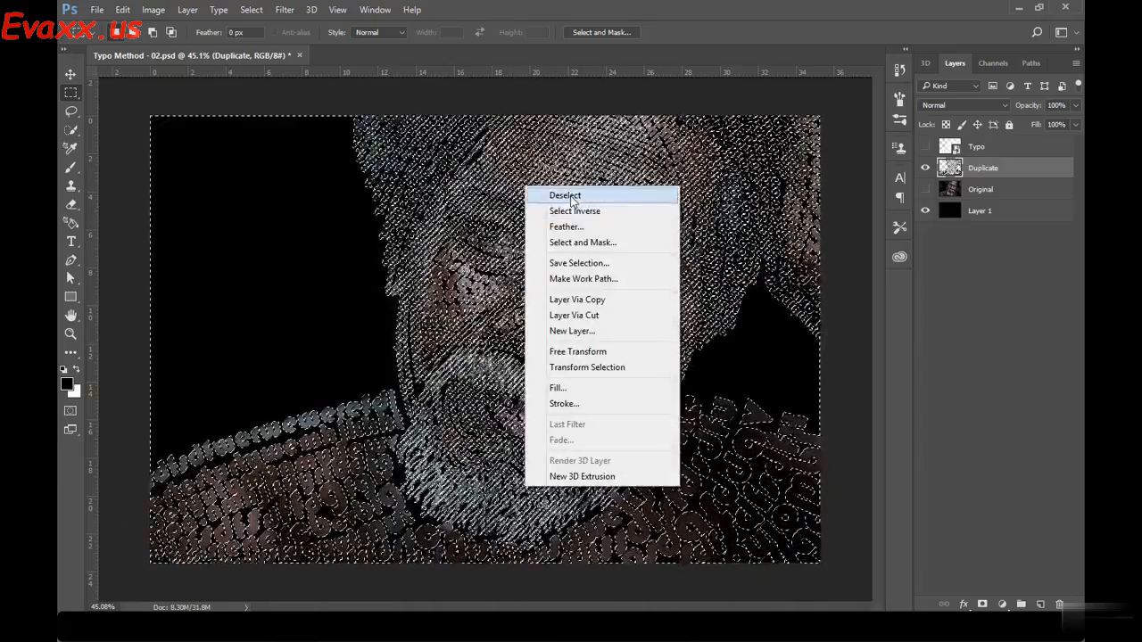
{"action": "left_click", "coordinate": [571, 195]}
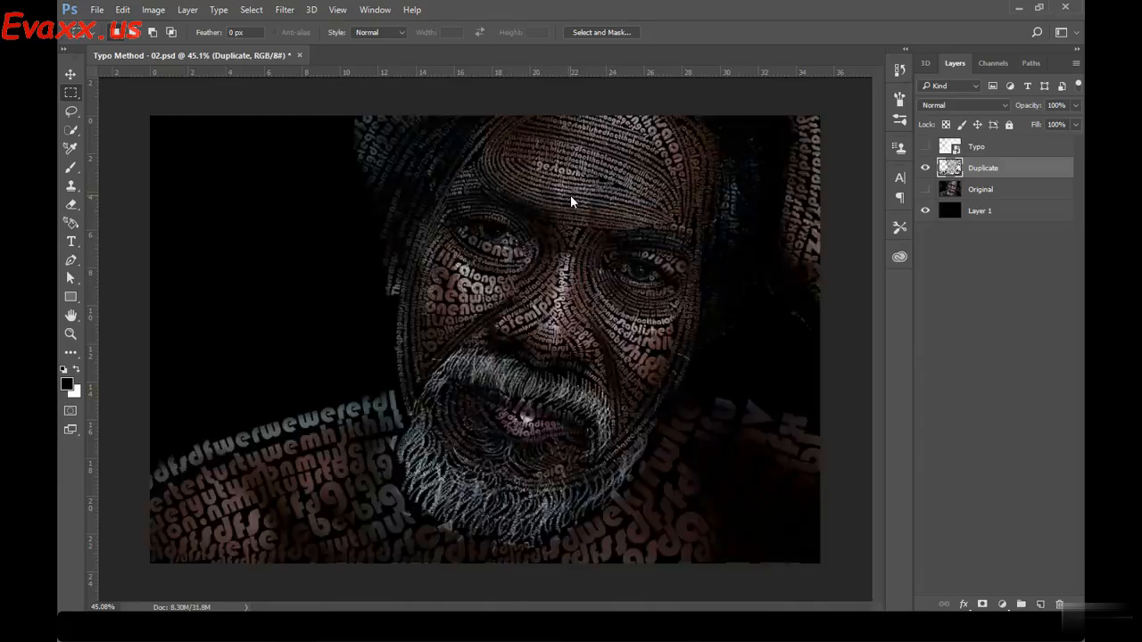
{"action": "left_click", "coordinate": [993, 297]}
{"action": "left_click", "coordinate": [70, 75]}
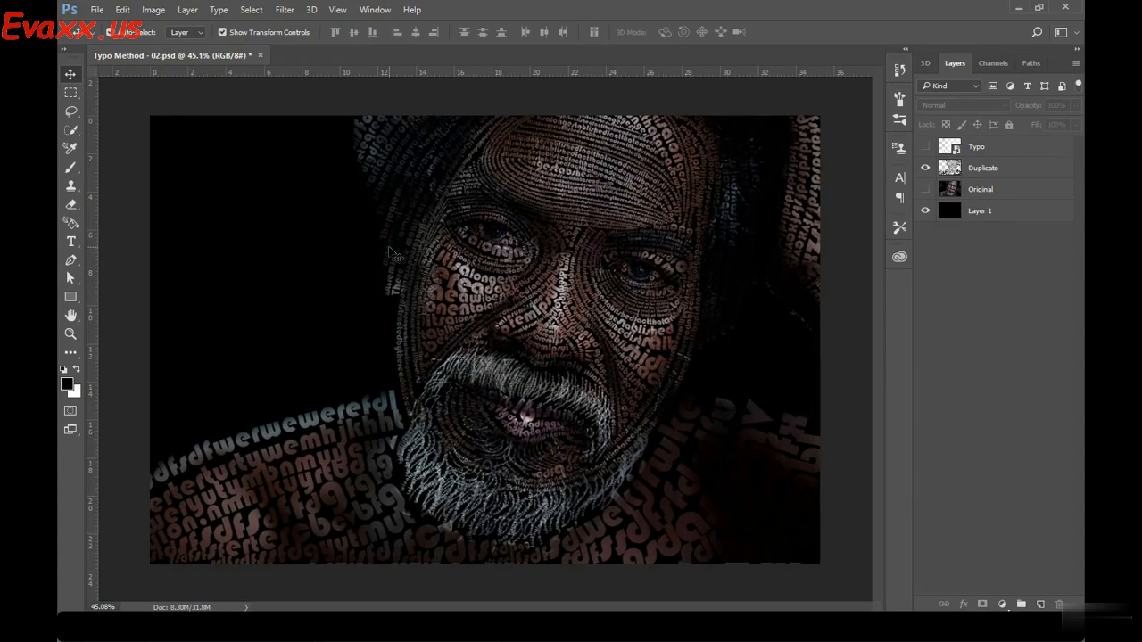
Examine the photo-filled lettering up close around the eyes and compare it with the Original layer by toggling that layer's visibility
{"action": "scroll", "coordinate": [478, 296], "scroll_direction": "up", "scroll_amount": 6}
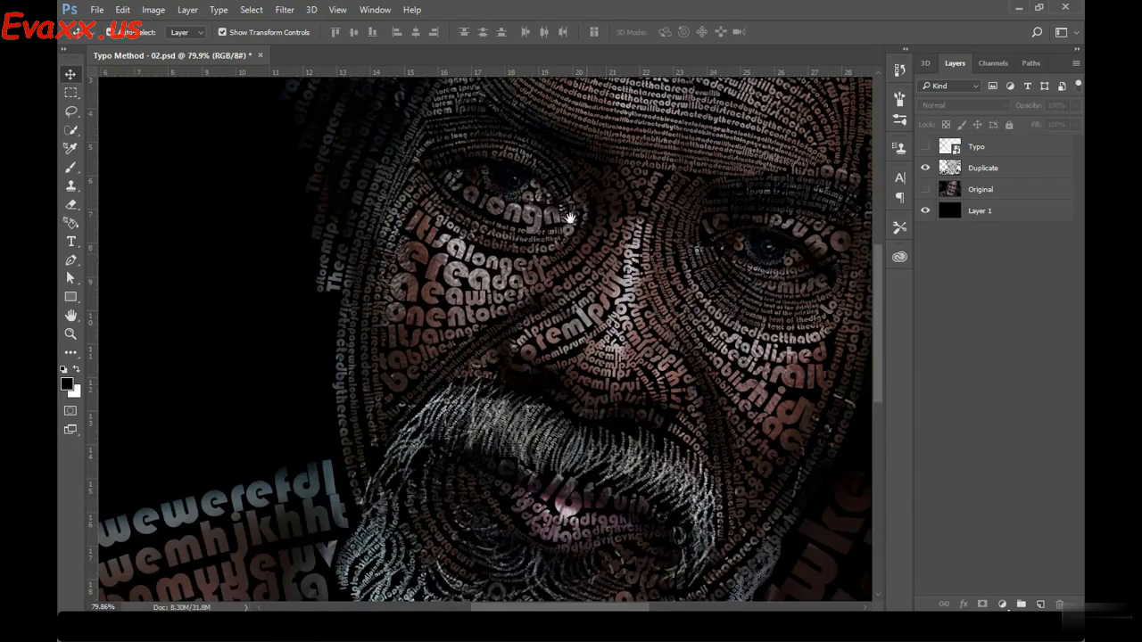
{"action": "left_click_drag", "start_coordinate": [569, 218], "coordinate": [555, 311]}
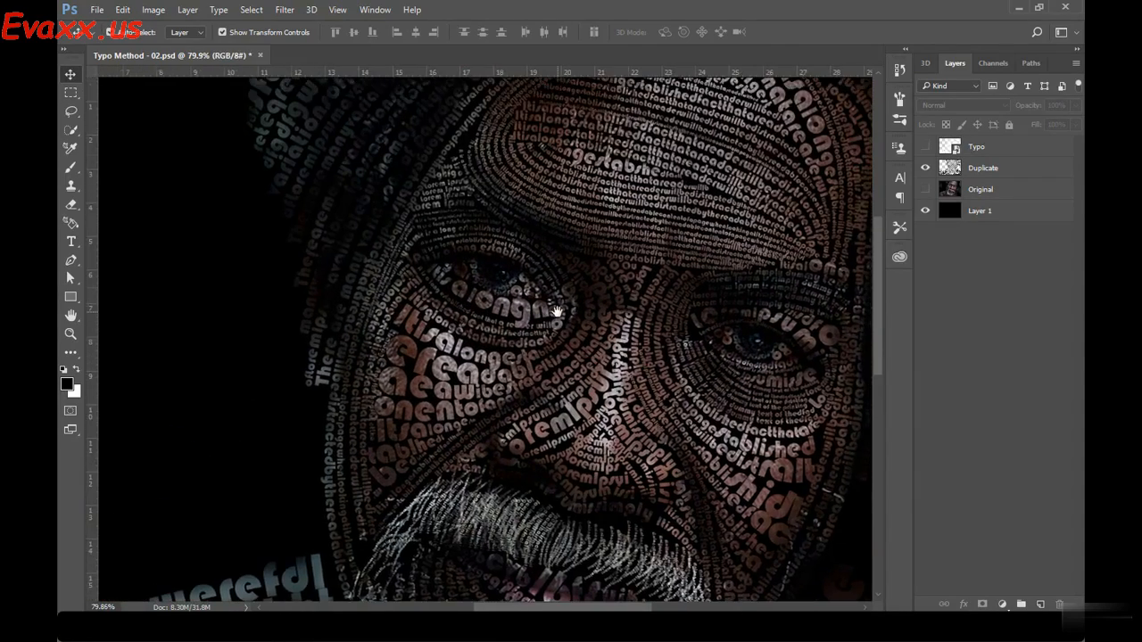
{"action": "scroll", "coordinate": [555, 311], "scroll_direction": "up", "scroll_amount": 4}
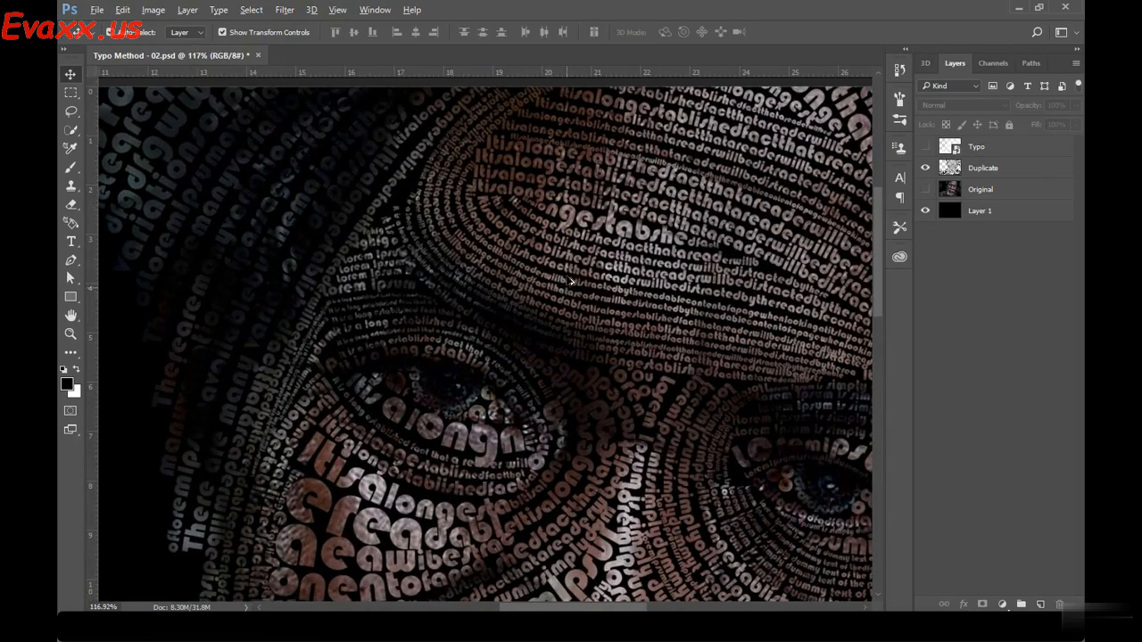
{"action": "left_click", "coordinate": [925, 188]}
{"action": "left_click", "coordinate": [925, 192]}
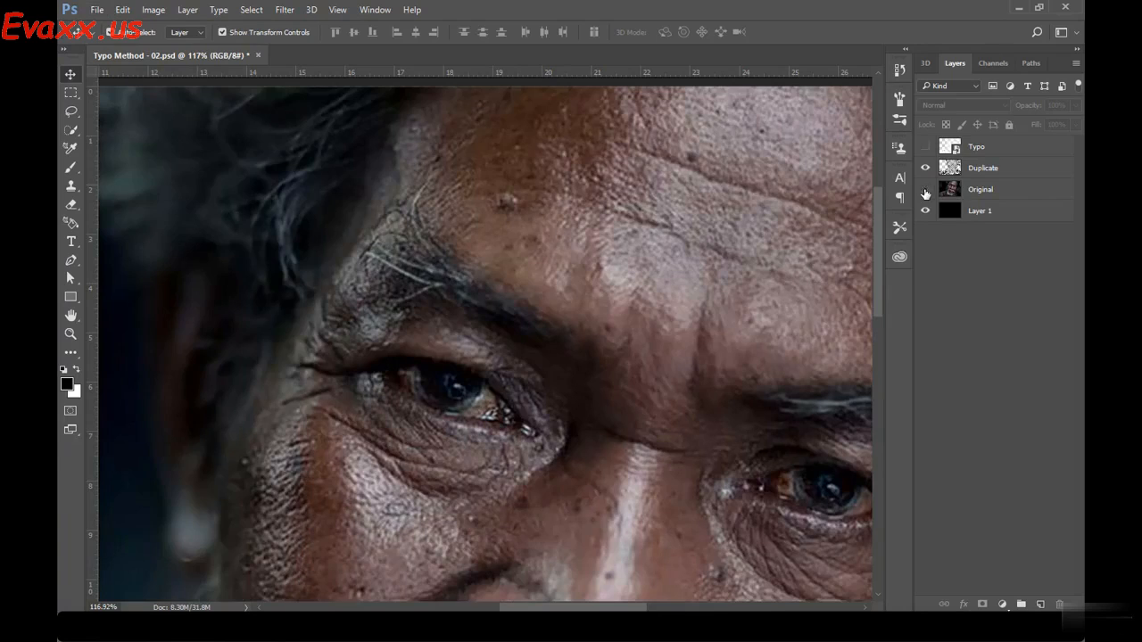
{"action": "left_click", "coordinate": [925, 189]}
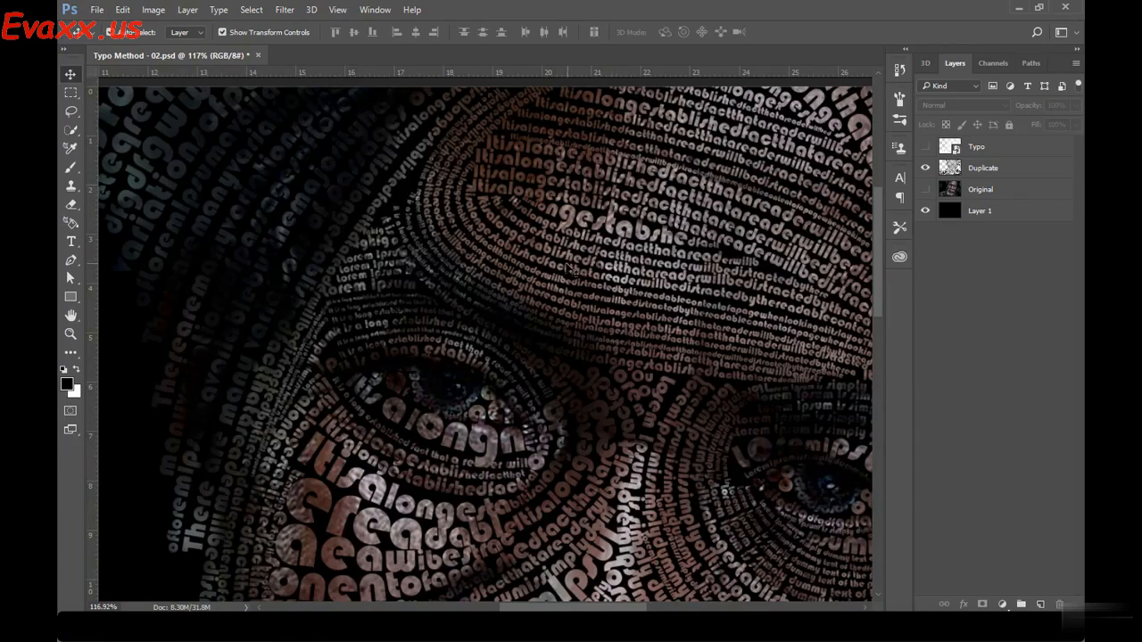
{"action": "scroll", "coordinate": [571, 270], "scroll_direction": "down", "scroll_amount": 5}
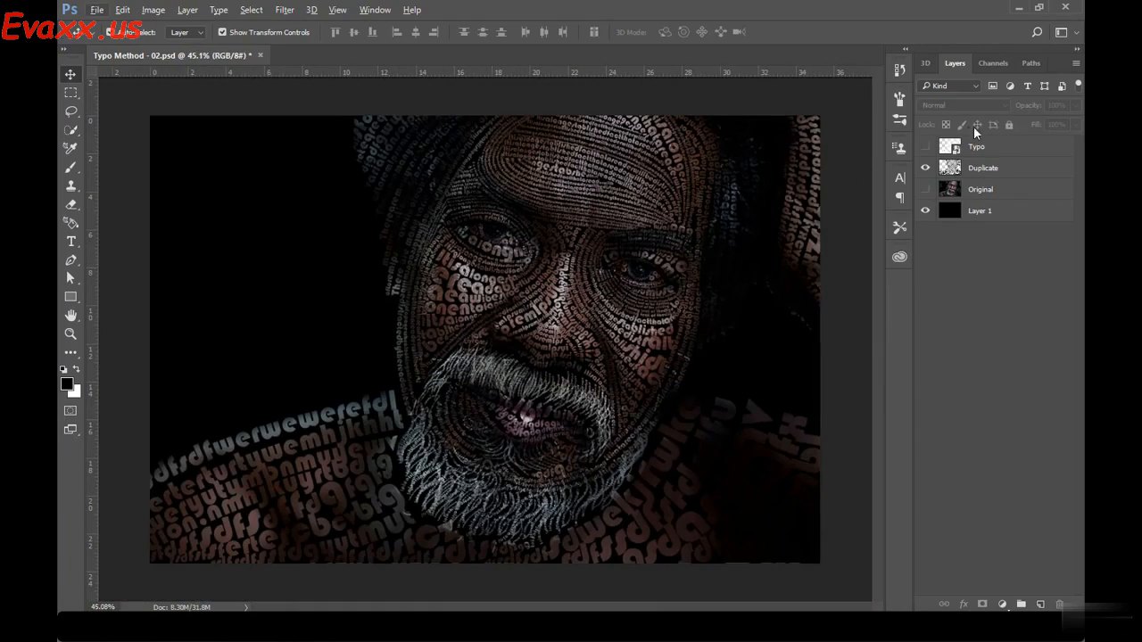
Toggle the Typo layer's visibility to compare the white lettering with the photo-filled text on the Duplicate layer
{"action": "left_click", "coordinate": [965, 146]}
{"action": "left_click", "coordinate": [925, 148]}
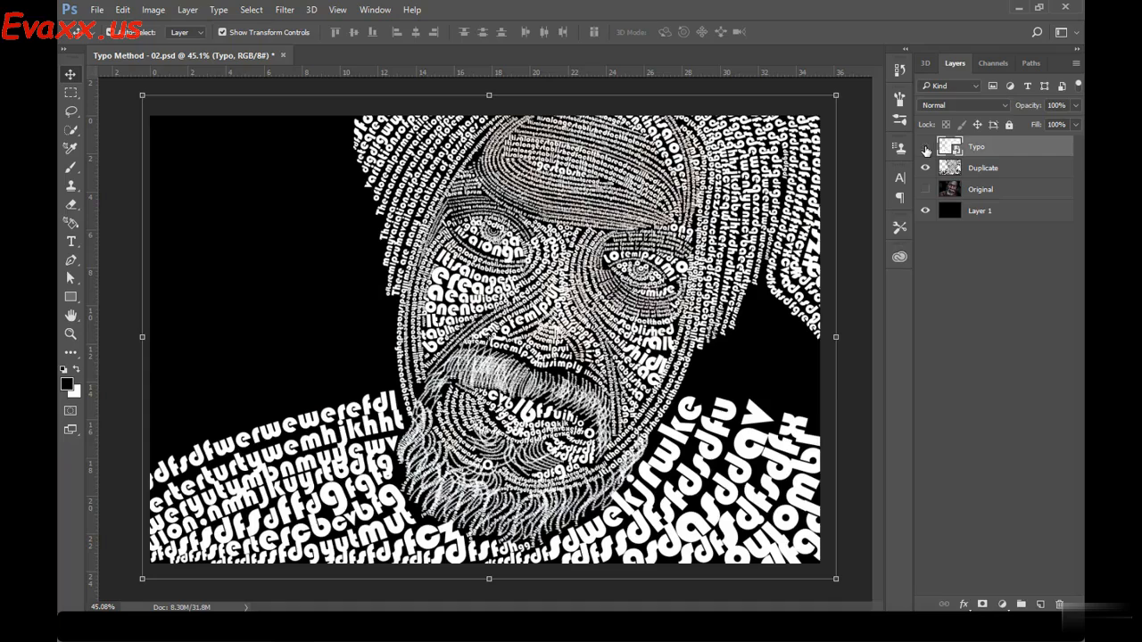
{"action": "left_click", "coordinate": [925, 149]}
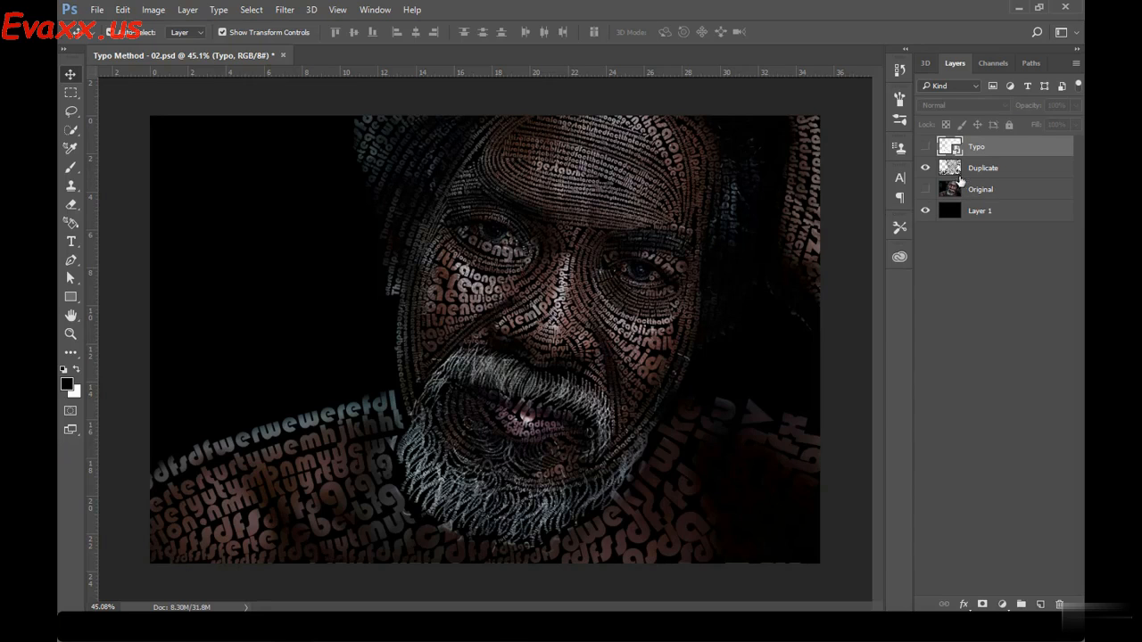
{"action": "left_click", "coordinate": [925, 146]}
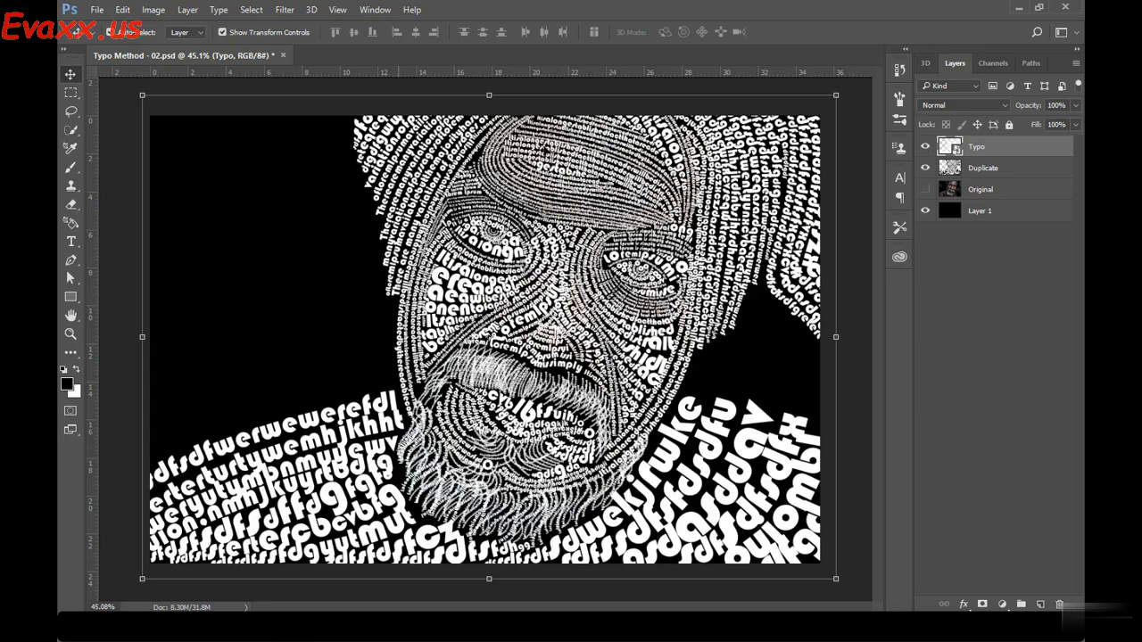
{"action": "left_click", "coordinate": [925, 147]}
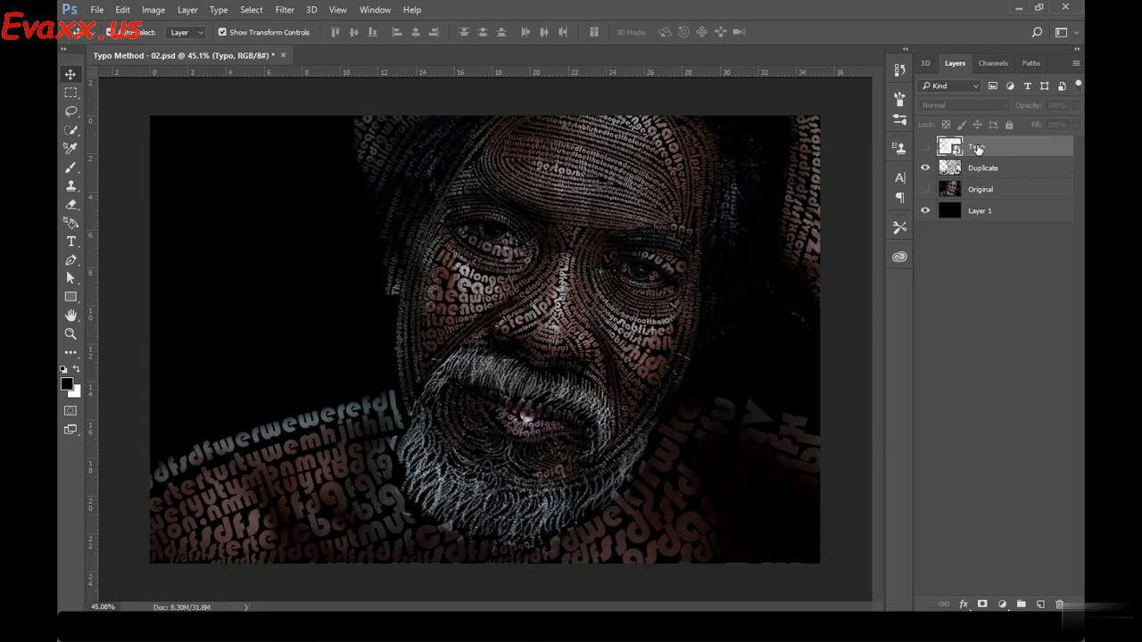
Show the Typo layer and load its lettering as a selection
{"action": "left_click", "coordinate": [925, 146]}
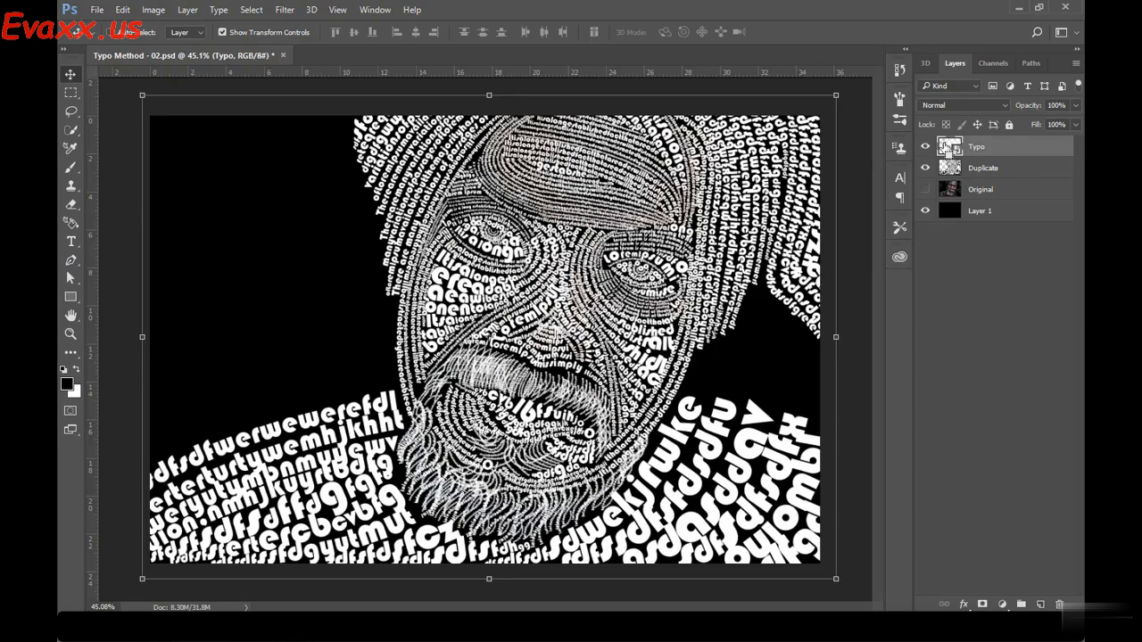
{"action": "left_click", "coordinate": [946, 148], "text": "ctrl"}
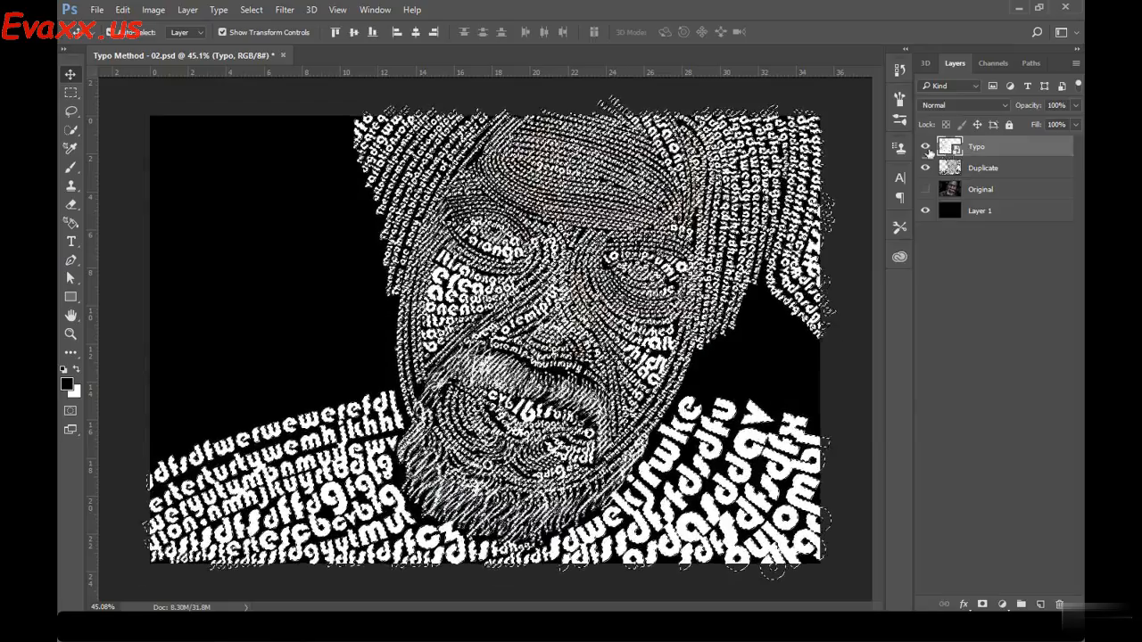
Hide the Typo layer, make the Duplicate layer active and clear the lettering selection with the Rectangular Marquee tool chosen
{"action": "left_click", "coordinate": [925, 147]}
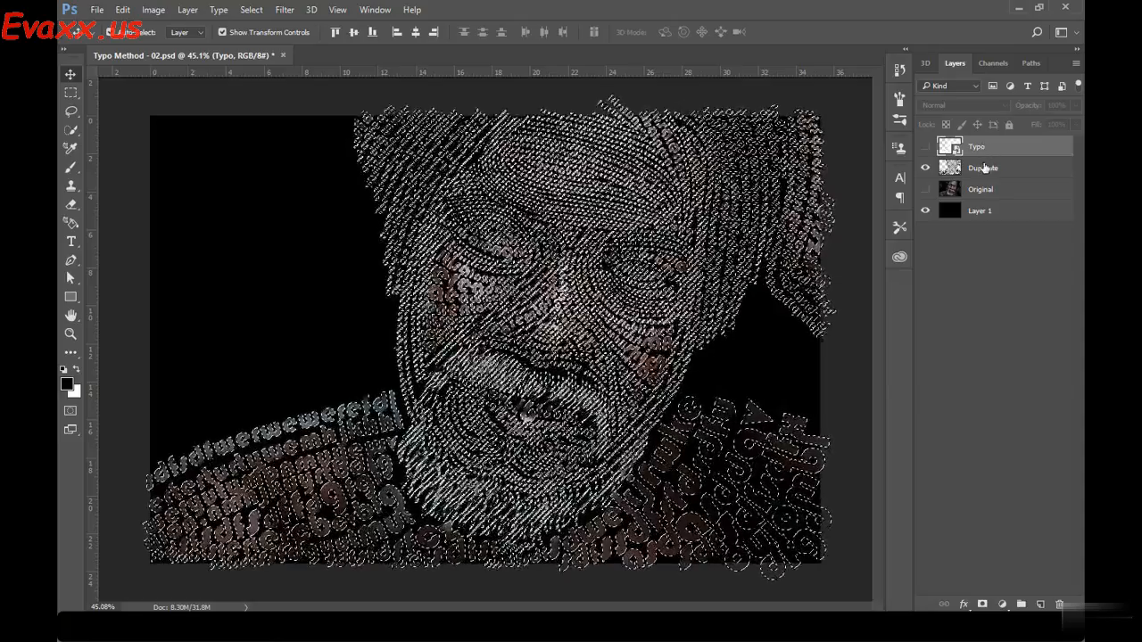
{"action": "left_click", "coordinate": [984, 168]}
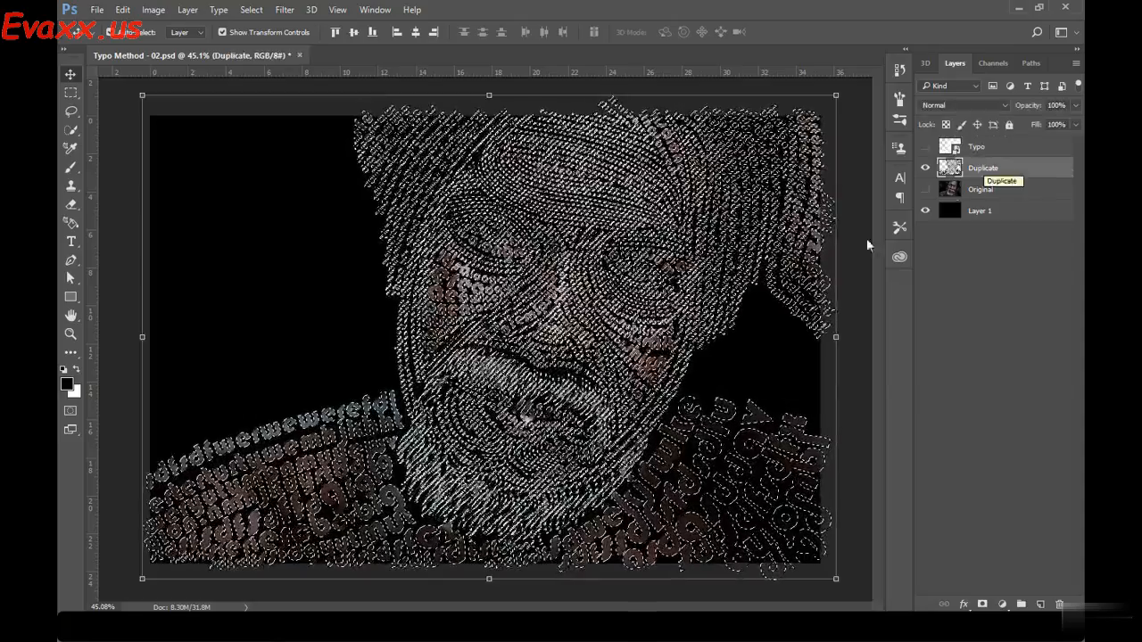
{"action": "left_click", "coordinate": [72, 94]}
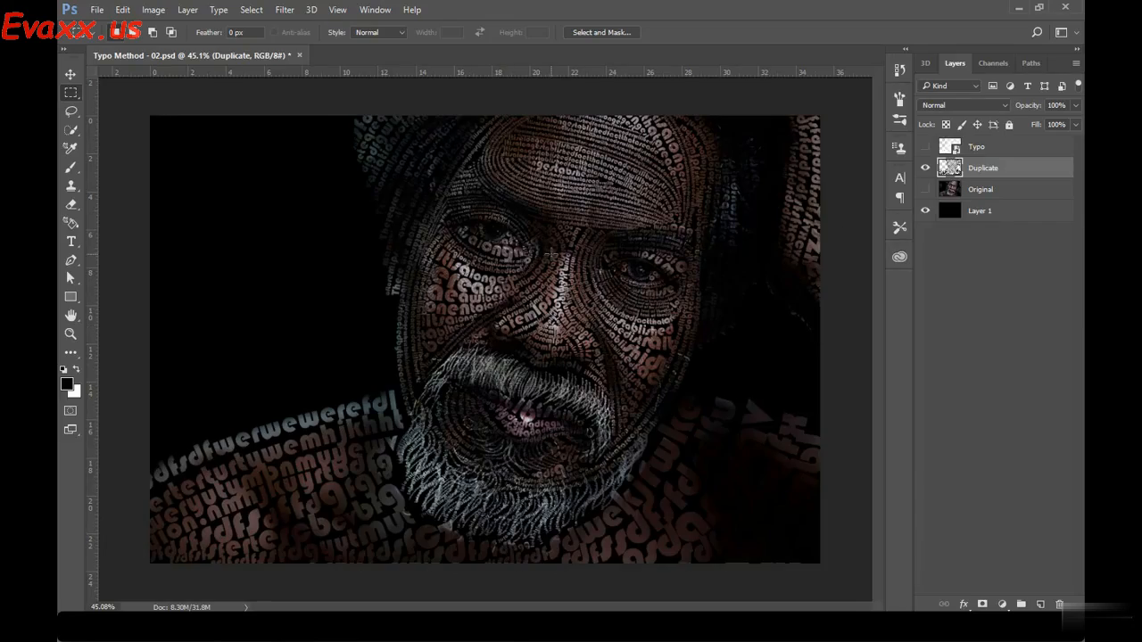
Select Layer 1 and toggle its visibility to compare the cut lettering on transparency and on the black background
{"action": "left_click", "coordinate": [925, 212]}
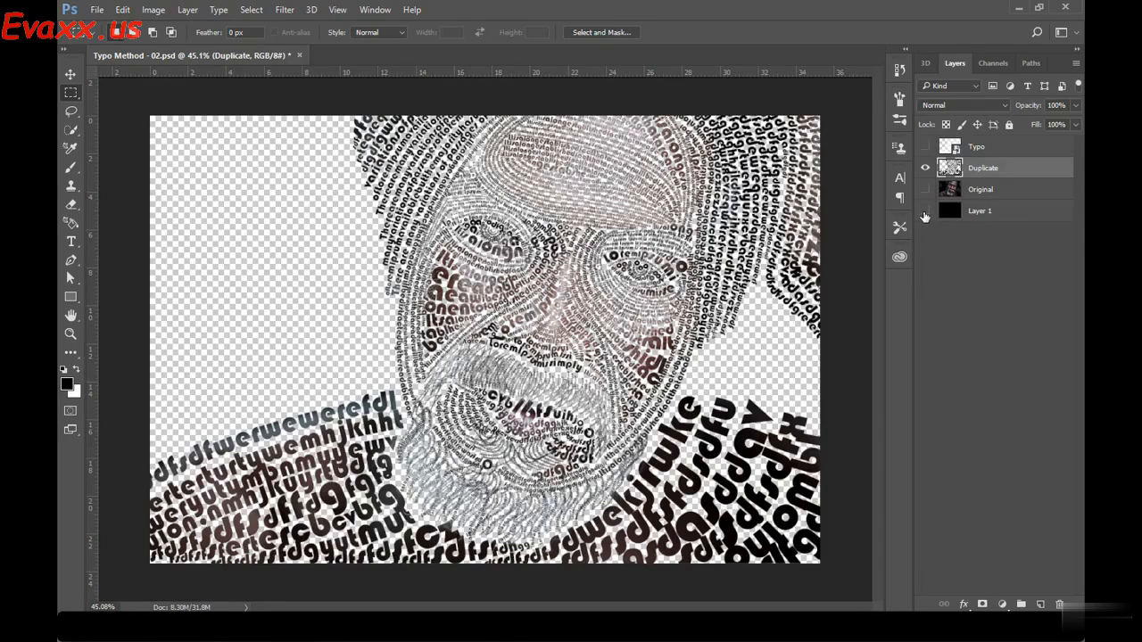
{"action": "left_click", "coordinate": [924, 219]}
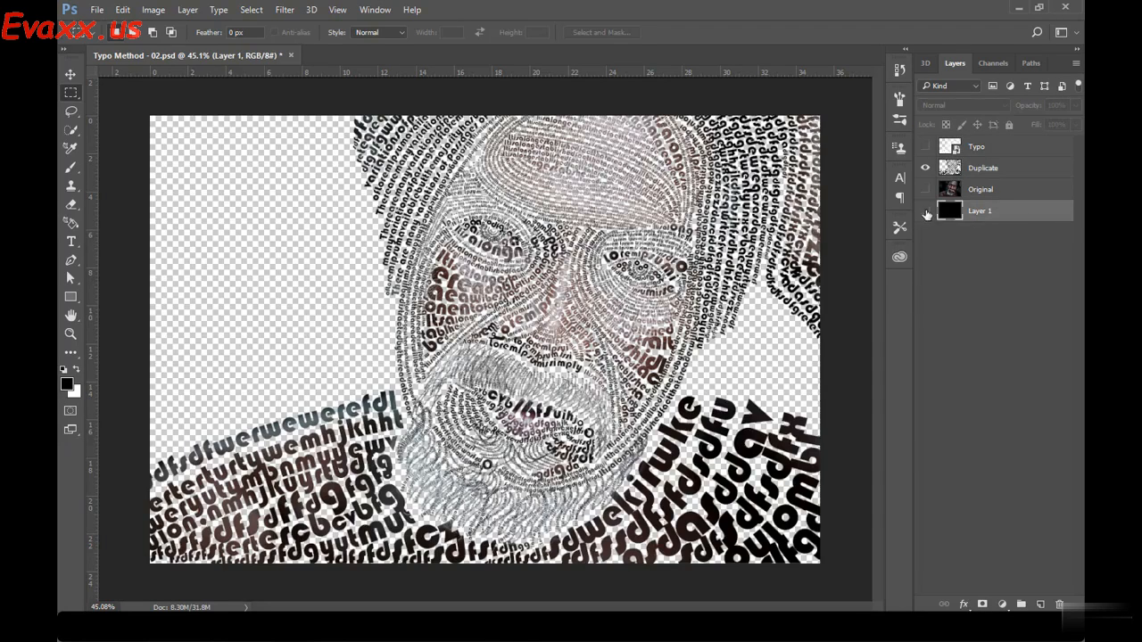
{"action": "left_click", "coordinate": [925, 212]}
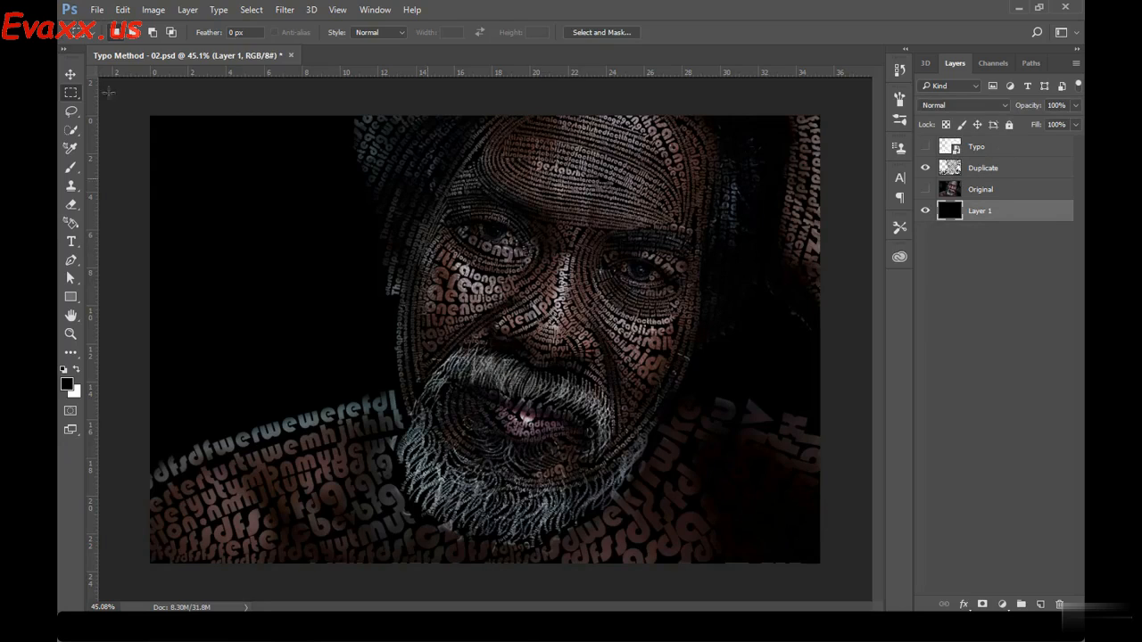
{"action": "left_click", "coordinate": [70, 75]}
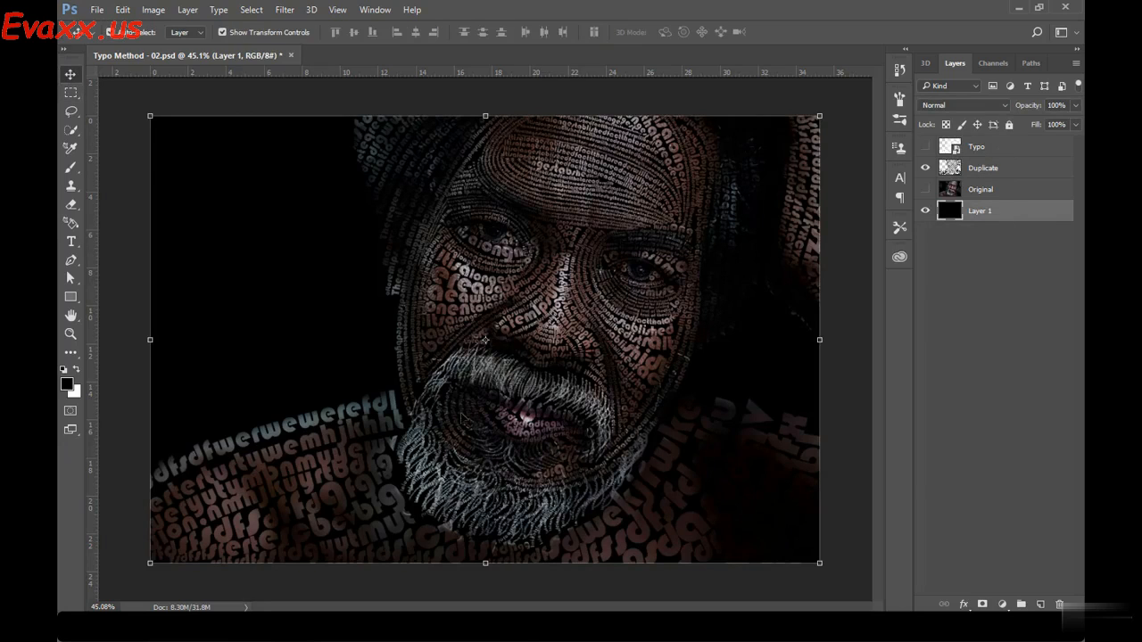
Try a white background by filling Layer 1 with white, return its fill to black and deselect the layer
{"action": "left_click", "coordinate": [75, 368]}
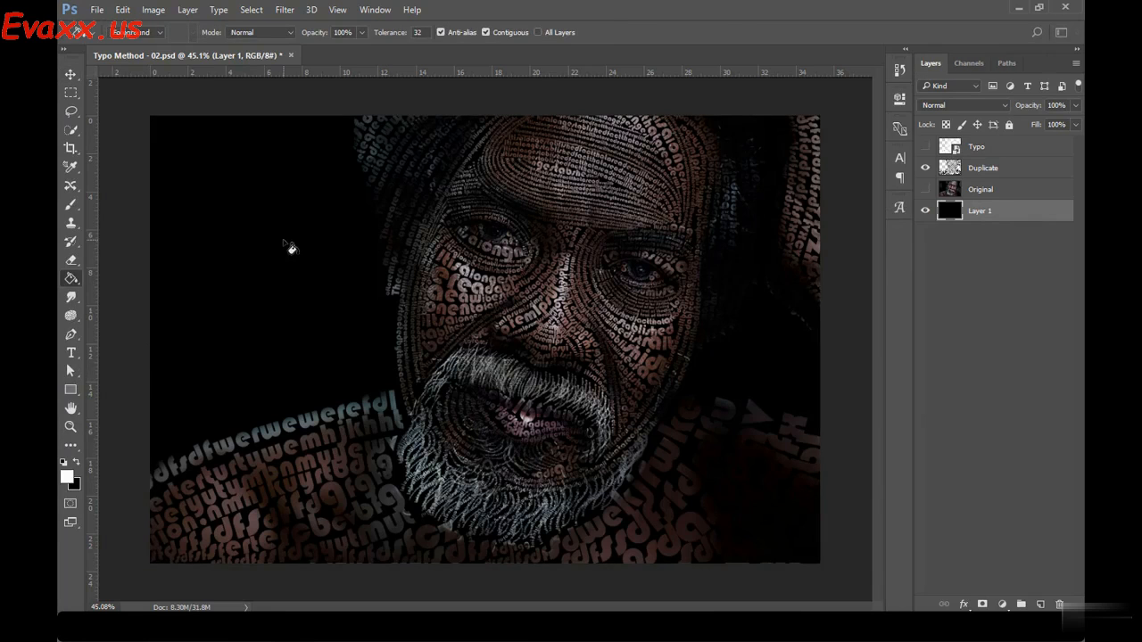
{"action": "left_click", "coordinate": [287, 244]}
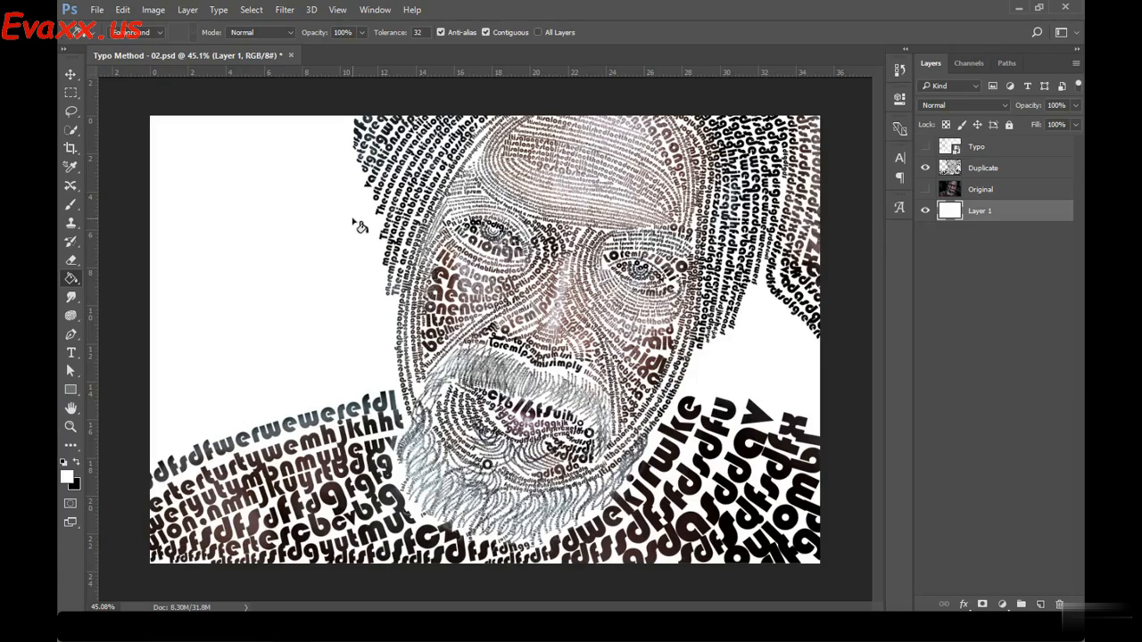
{"action": "key", "text": "ctrl+BackSpace"}
{"action": "left_click", "coordinate": [70, 74]}
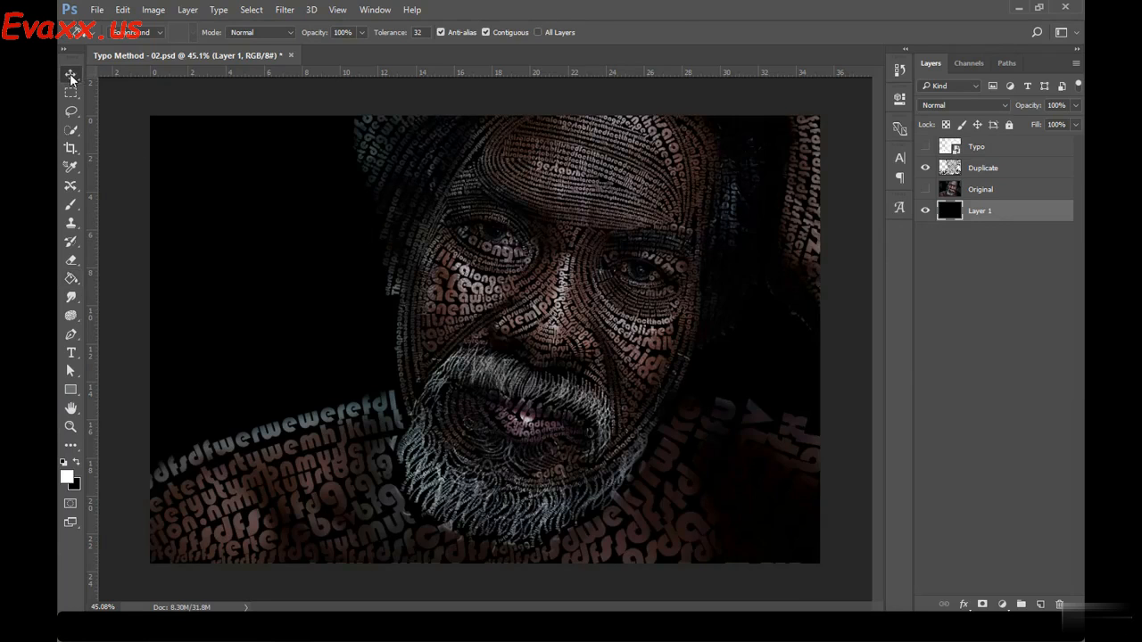
{"action": "left_click", "coordinate": [941, 311]}
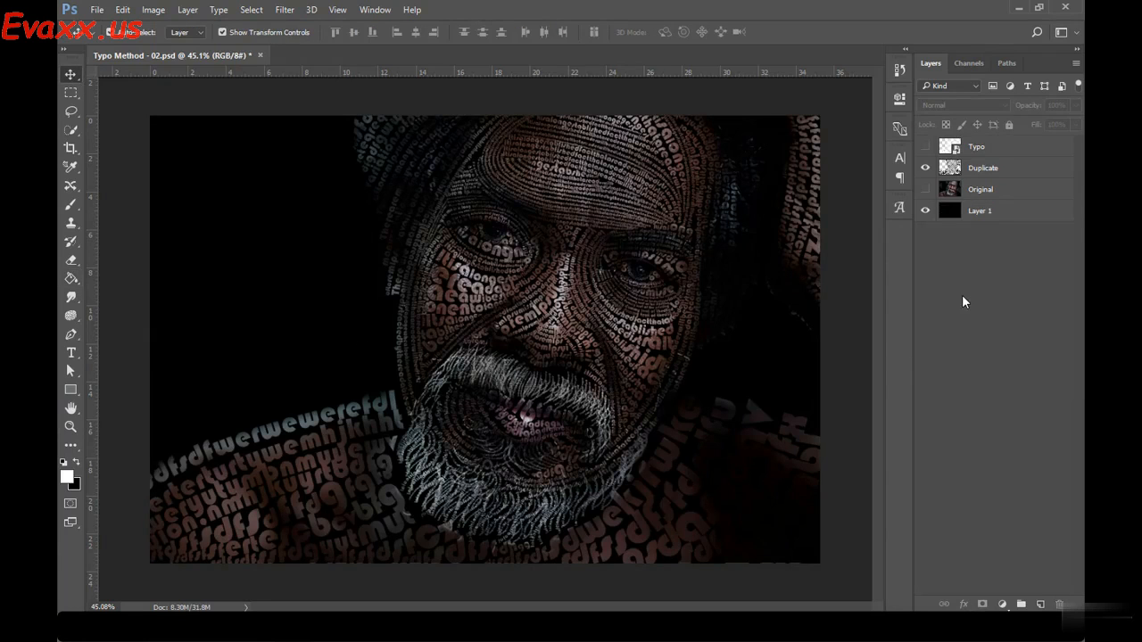